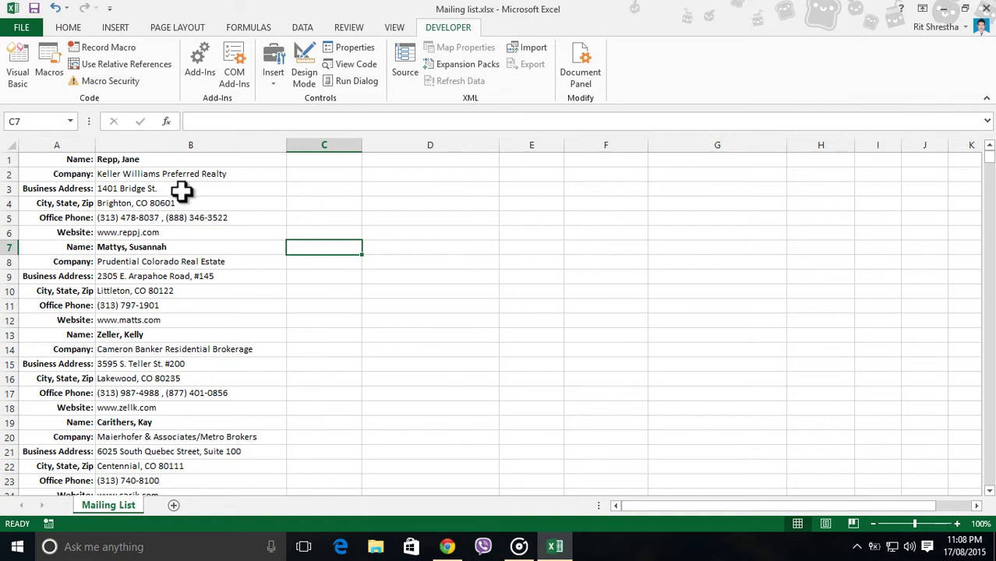
Step: Copy the first contact's details in B1:B6 and paste them transposed across row 1 starting at C1
click(167, 162)
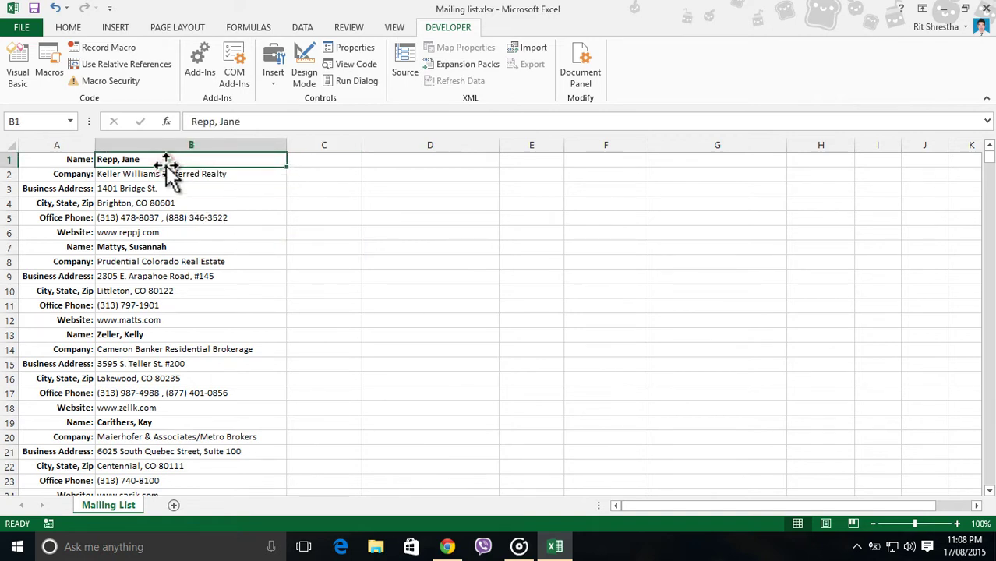
key(shift+Down)
key(shift+Down)
key(shift+Down)
key(shift+Down)
key(shift+Down)
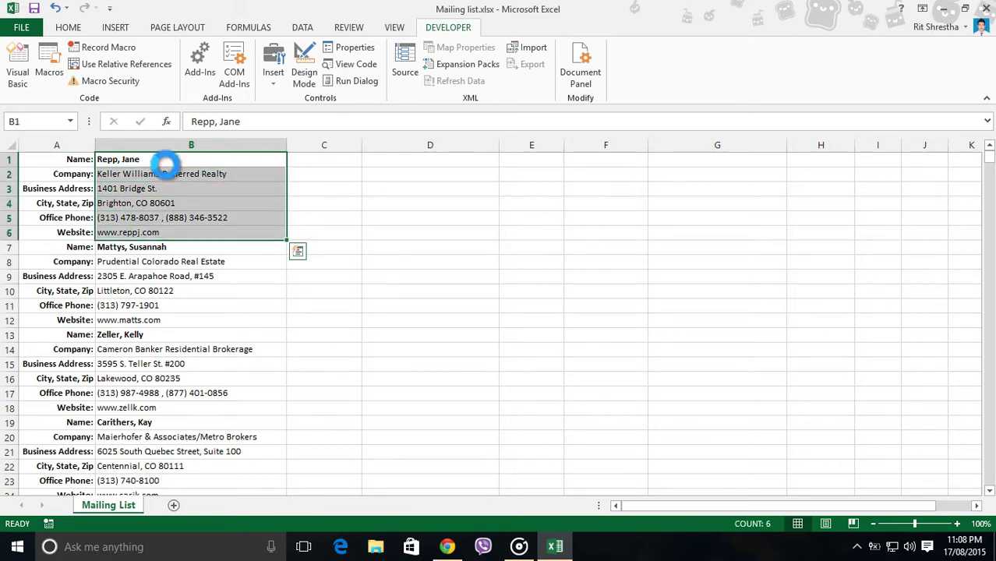
key(ctrl+c)
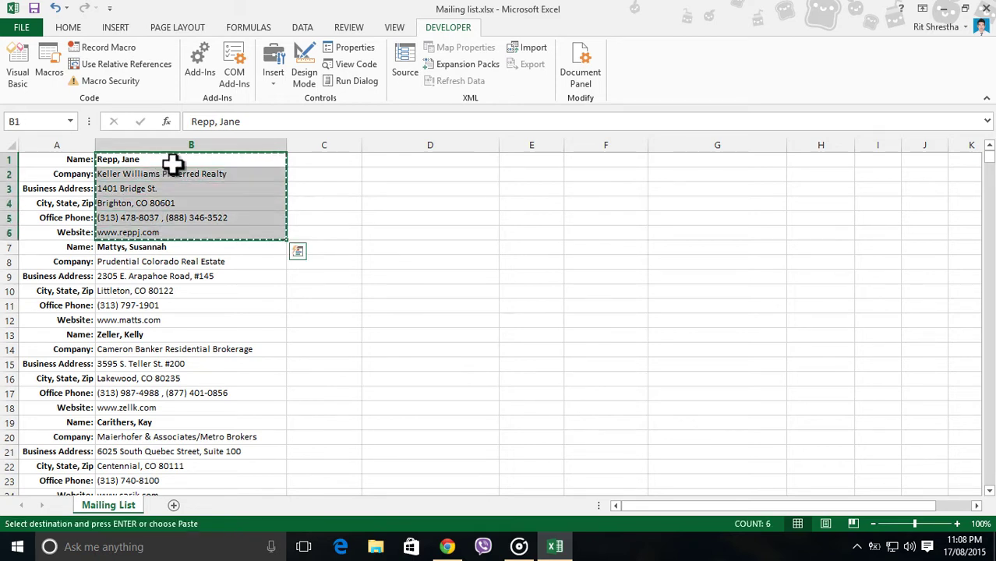
click(319, 159)
right_click(320, 161)
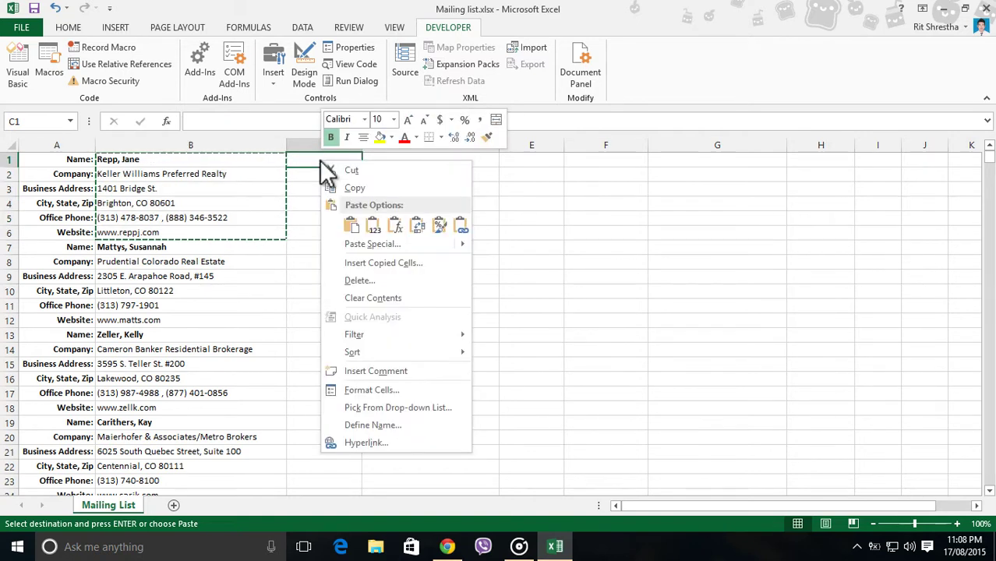
click(383, 244)
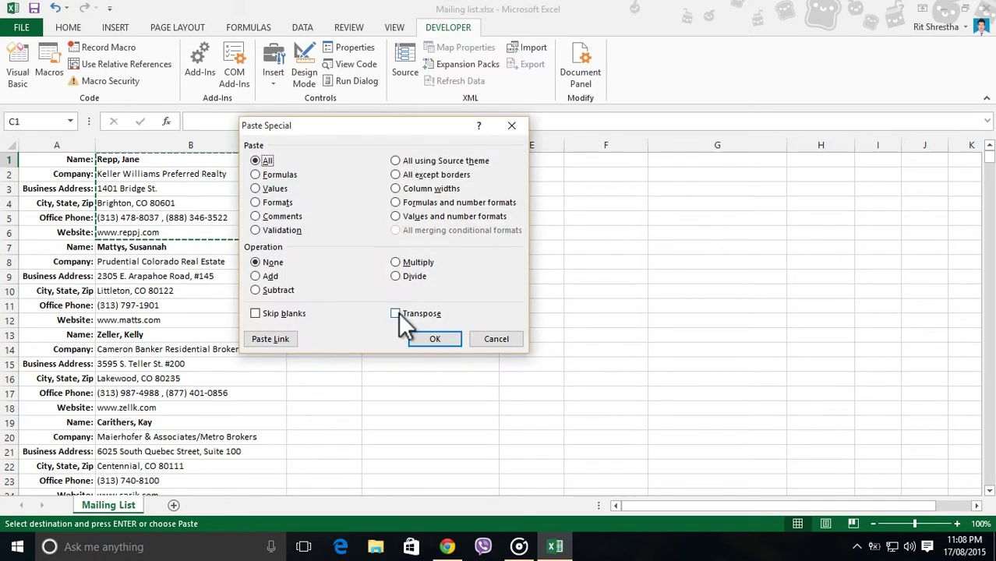
click(397, 312)
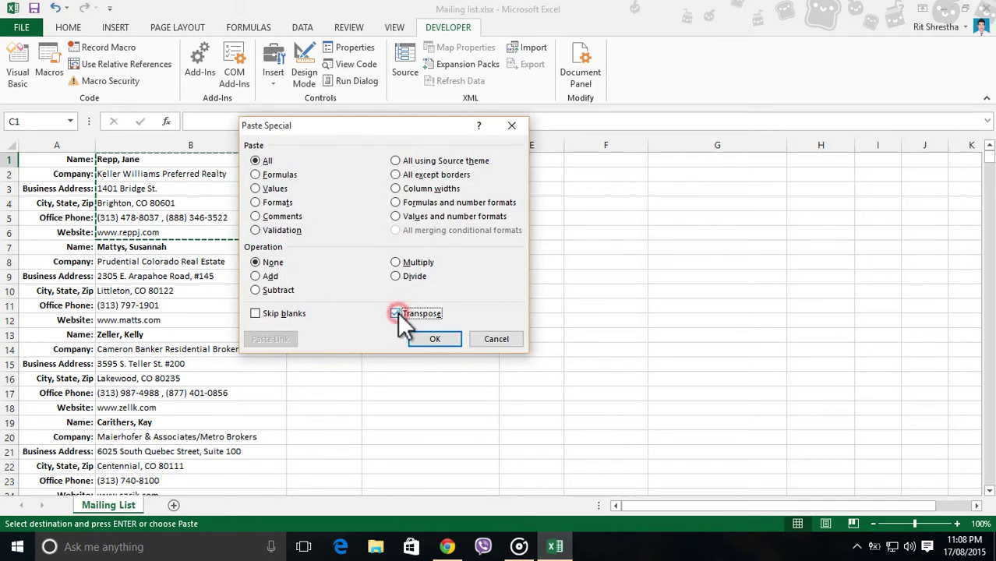
click(433, 339)
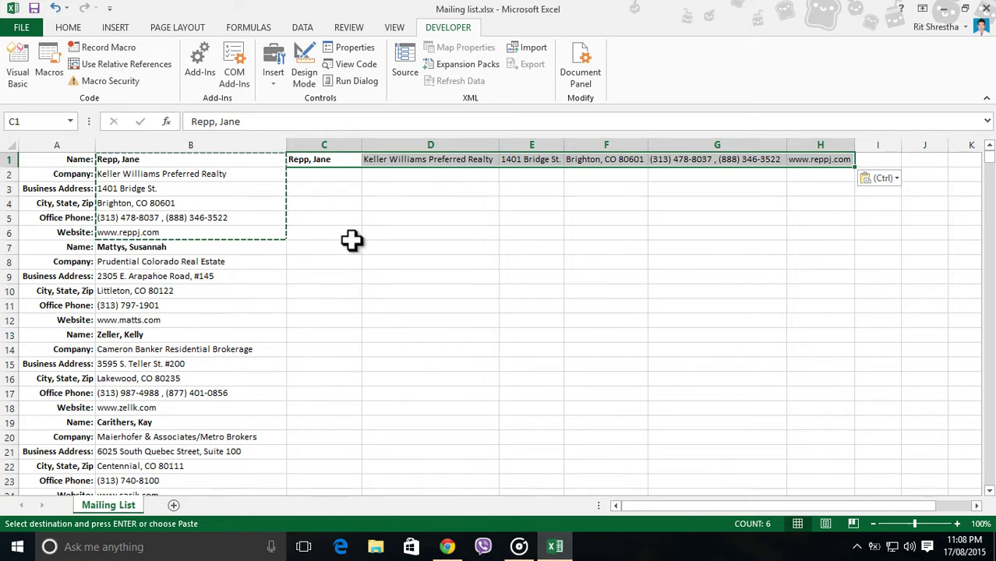
Step: Copy the second contact's details in B7:B12 and paste them transposed across row 7 starting at C7
click(138, 247)
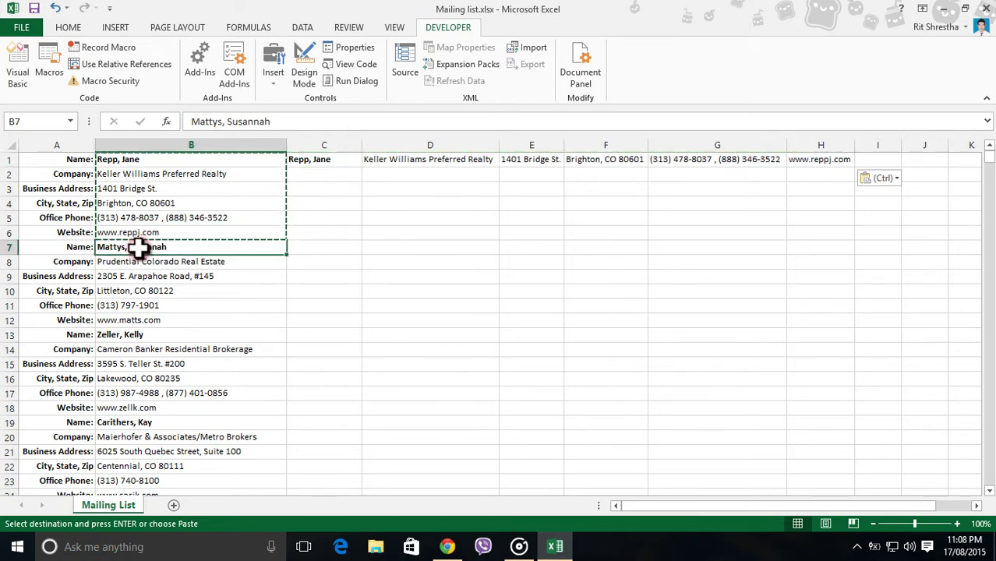
key(shift+Down)
key(shift+Down)
key(shift+Down)
key(shift+Down)
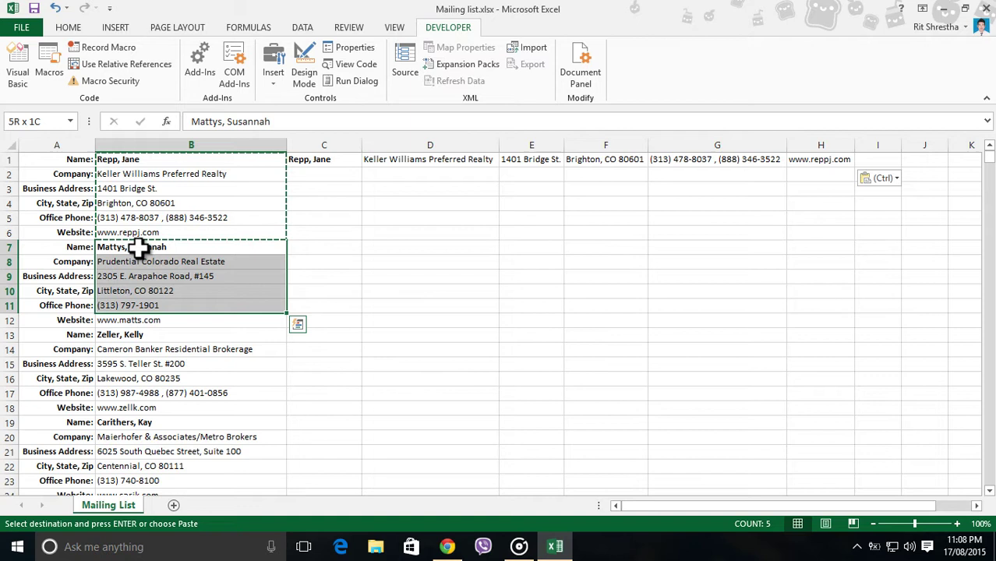
key(shift+Down)
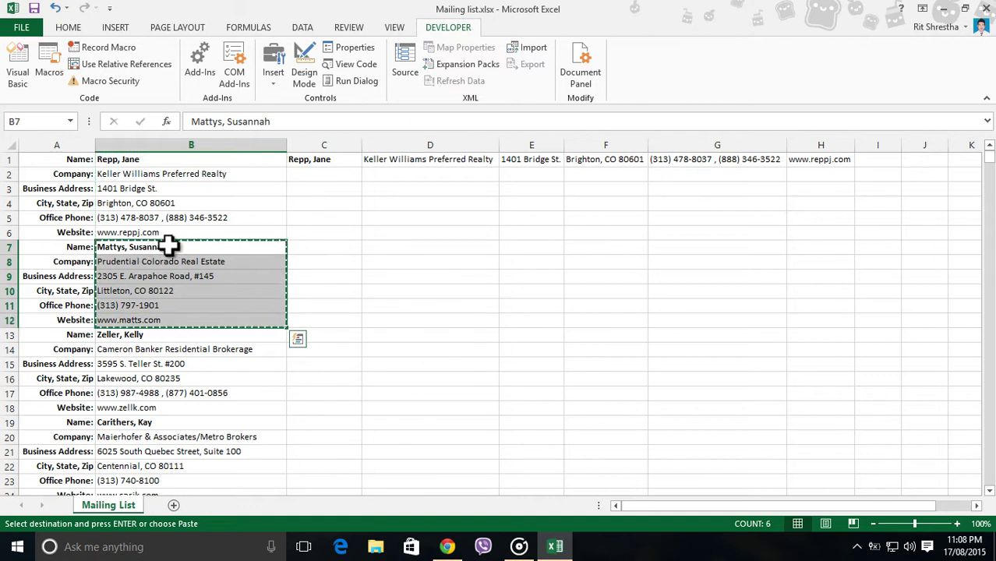
click(322, 247)
right_click(323, 246)
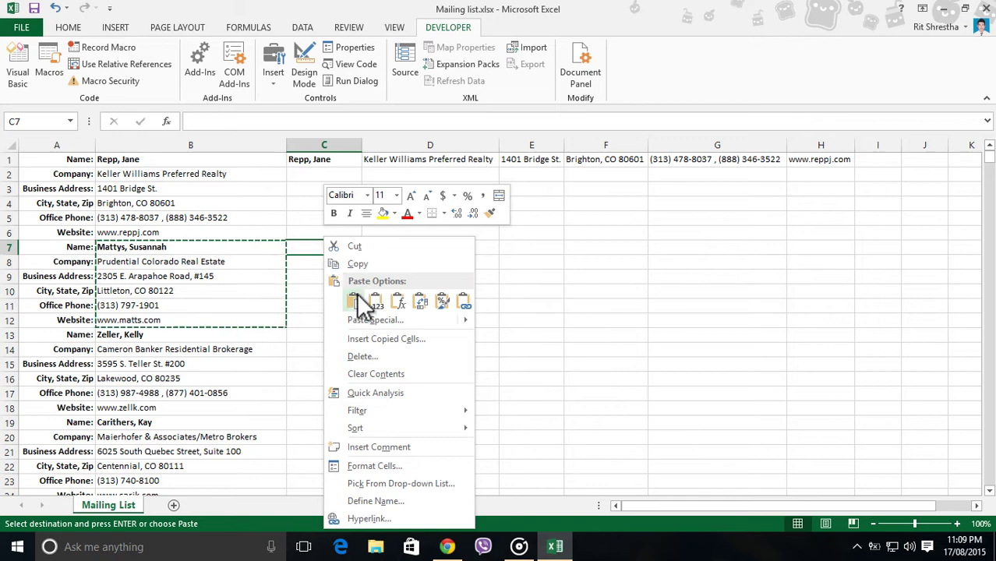
mouse_move(380, 320)
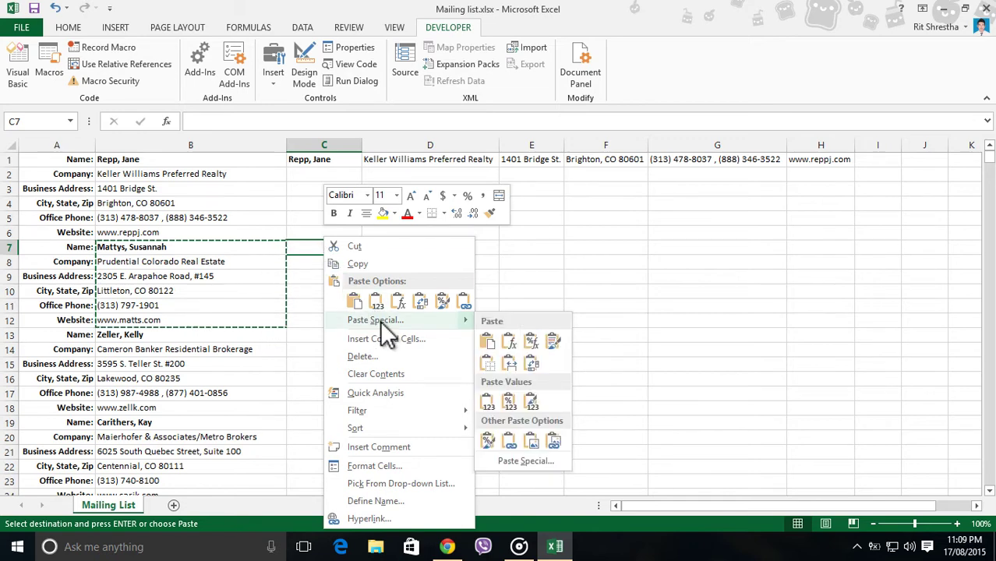
click(533, 365)
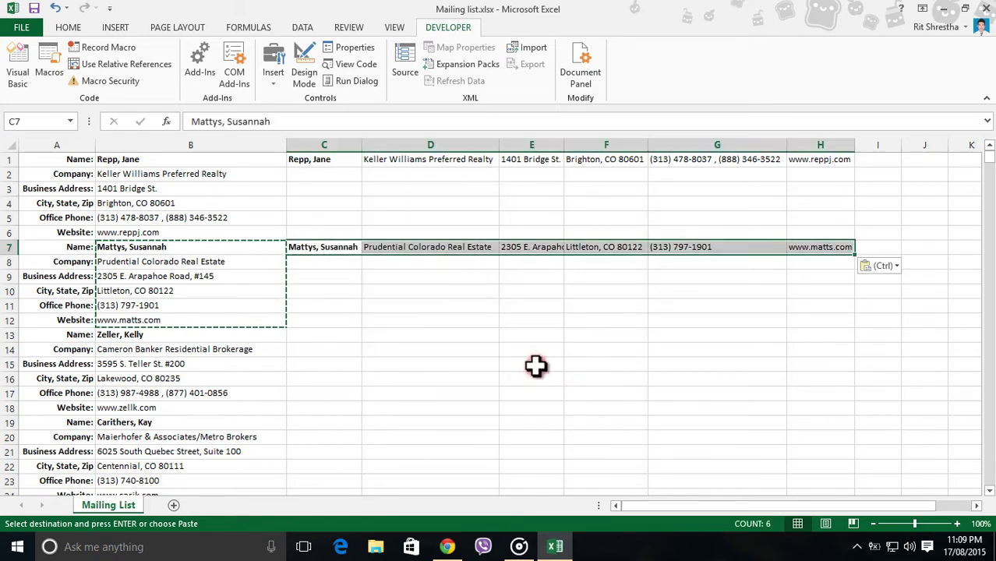
Step: Cancel the active copy selection and clear the contents of columns C through H
click(220, 349)
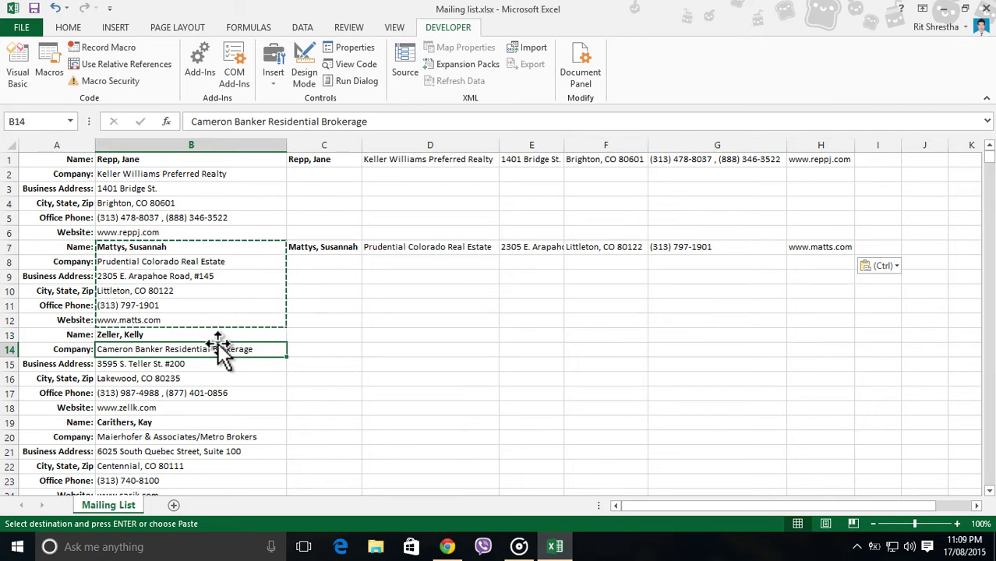
key(Escape)
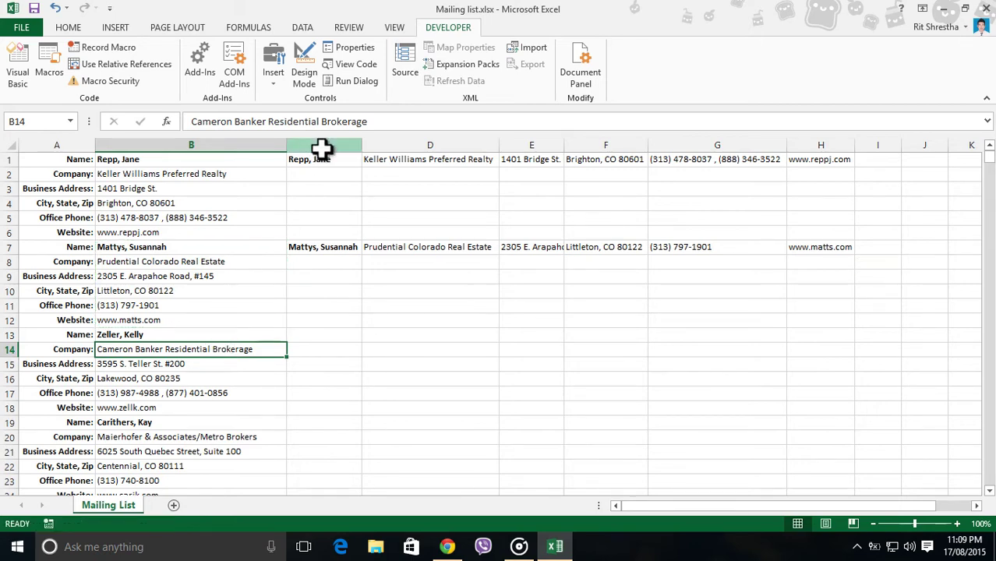
drag(322, 148, 755, 136)
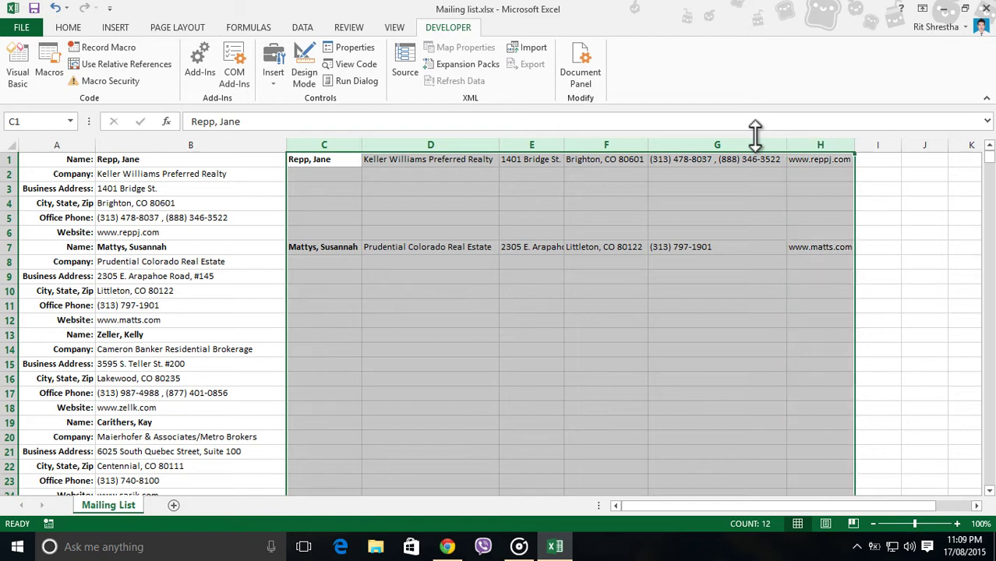
key(Delete)
click(445, 249)
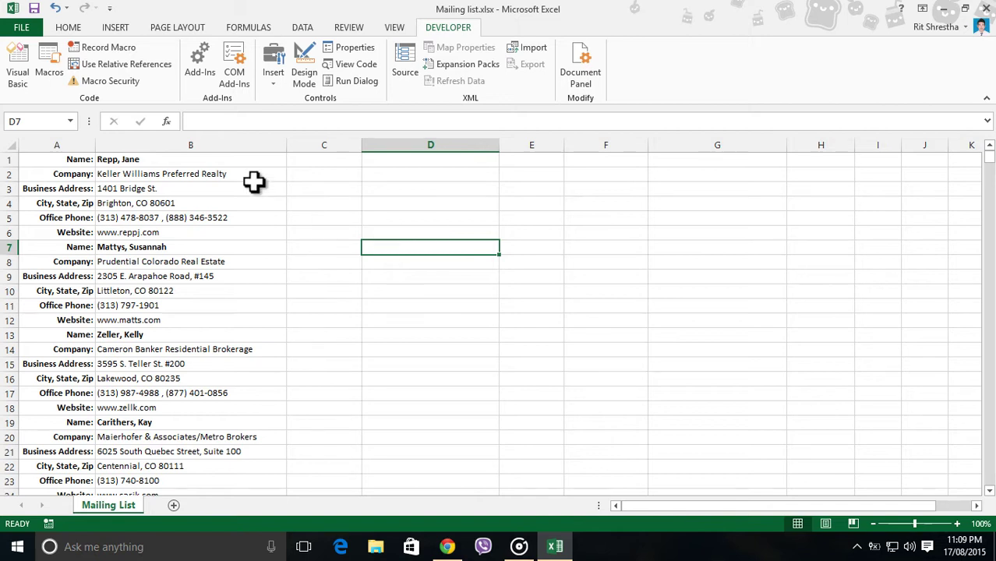
Step: Open the Visual Basic editor, then start recording a macro named test with the shortcut Ctrl+Shift+T
click(25, 65)
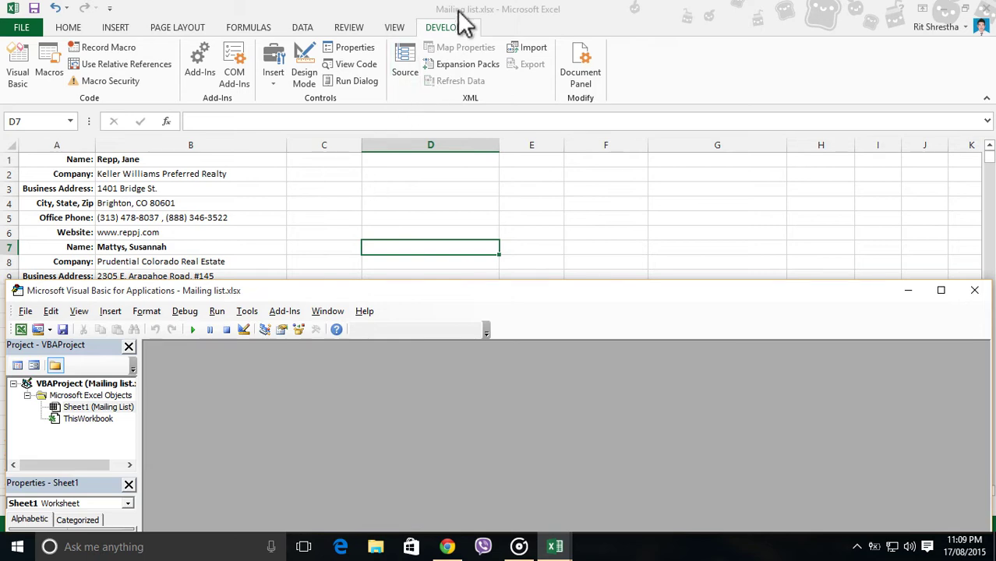
click(18, 66)
click(109, 46)
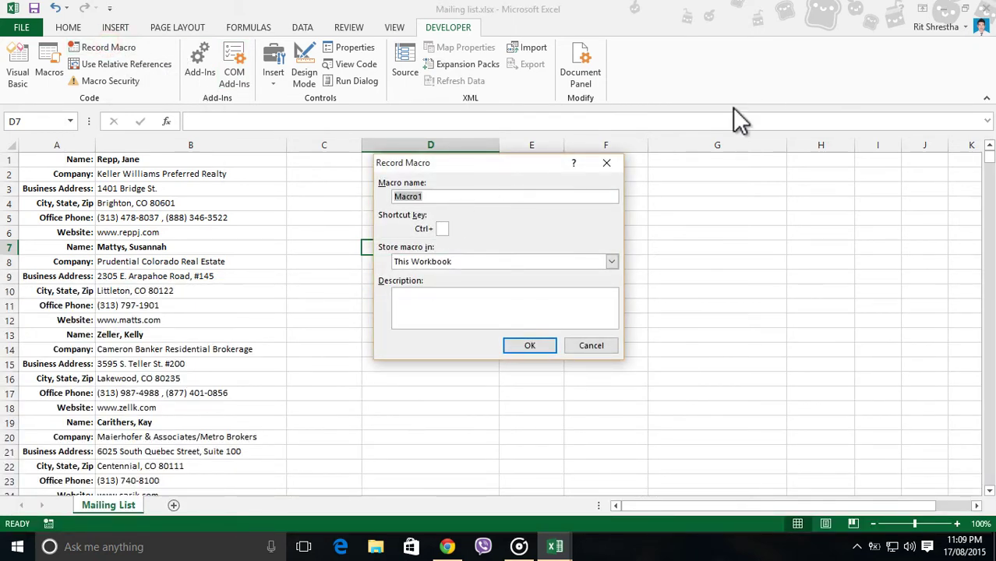
text(test)
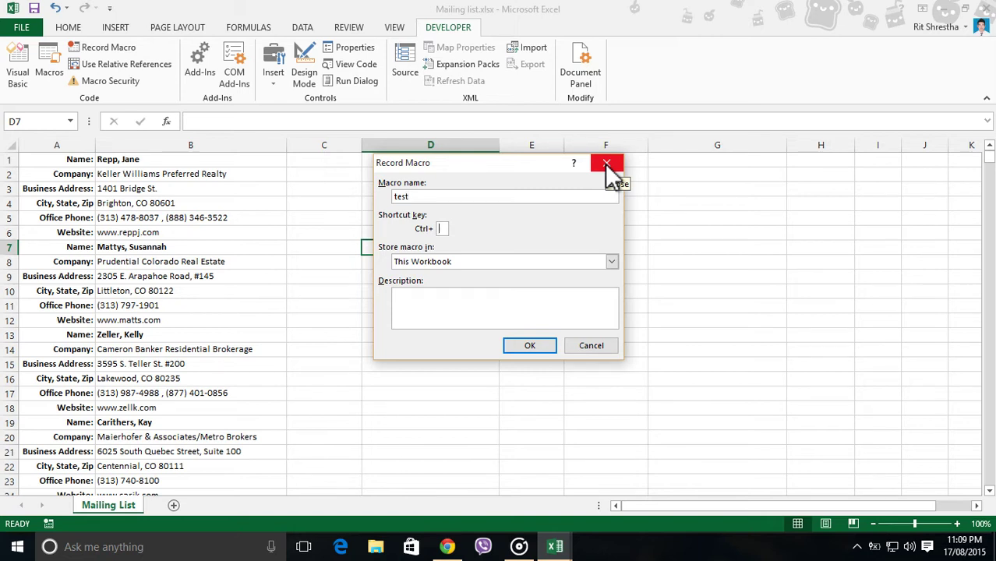
key(Tab)
text(T)
click(533, 348)
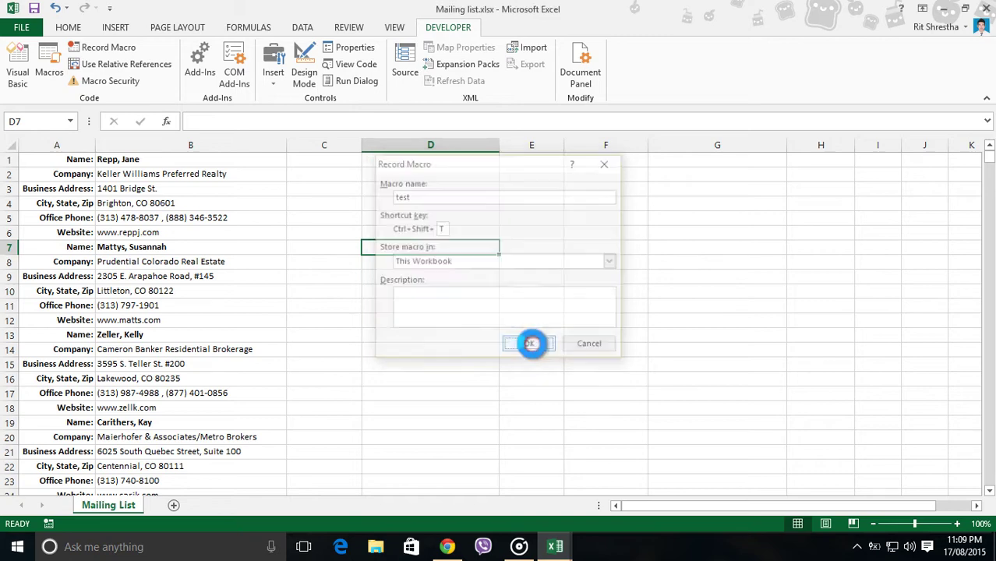
Step: Restore the workbook window to a smaller size above the Visual Basic editor and open Module1's code
click(963, 8)
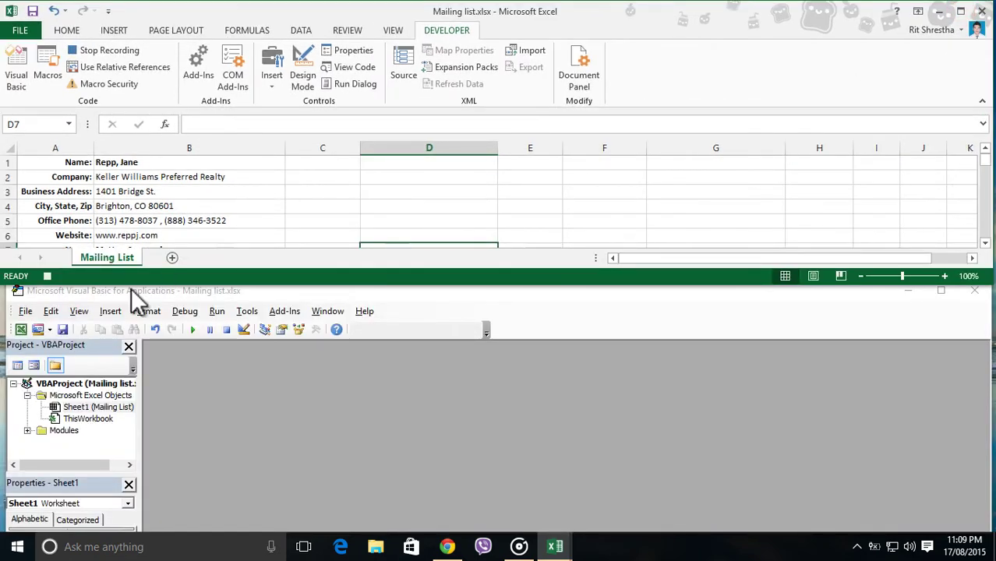
click(27, 431)
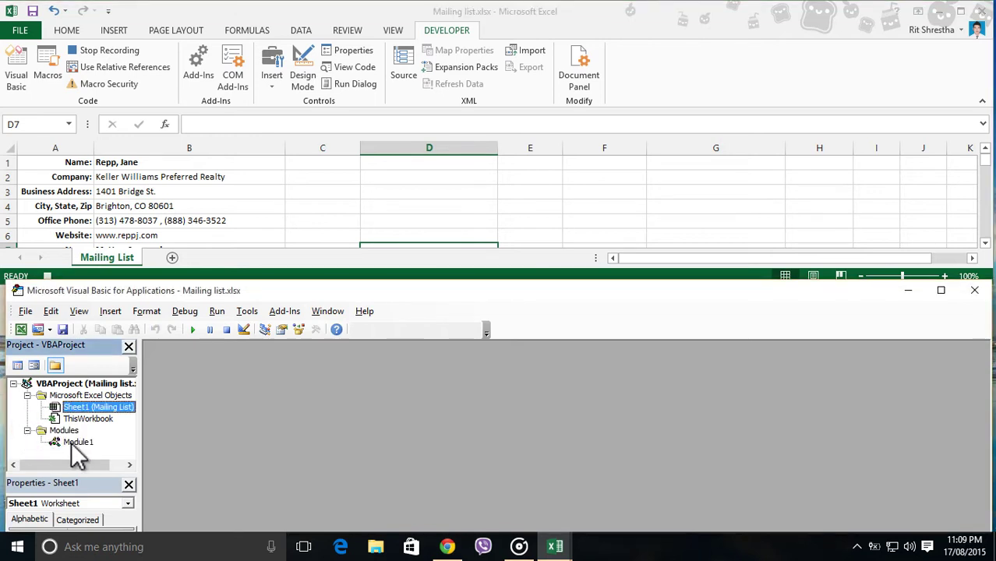
click(78, 442)
double_click(78, 442)
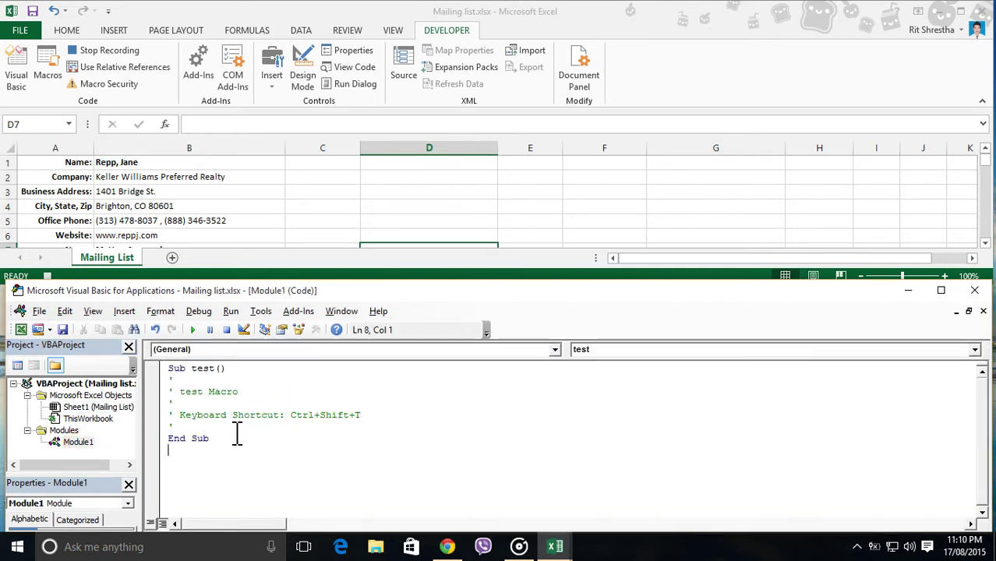
Step: Examine the test macro's Sub and End Sub lines and its comments in Module1
click(167, 369)
drag(170, 372, 211, 397)
click(213, 459)
click(168, 439)
drag(170, 438, 218, 441)
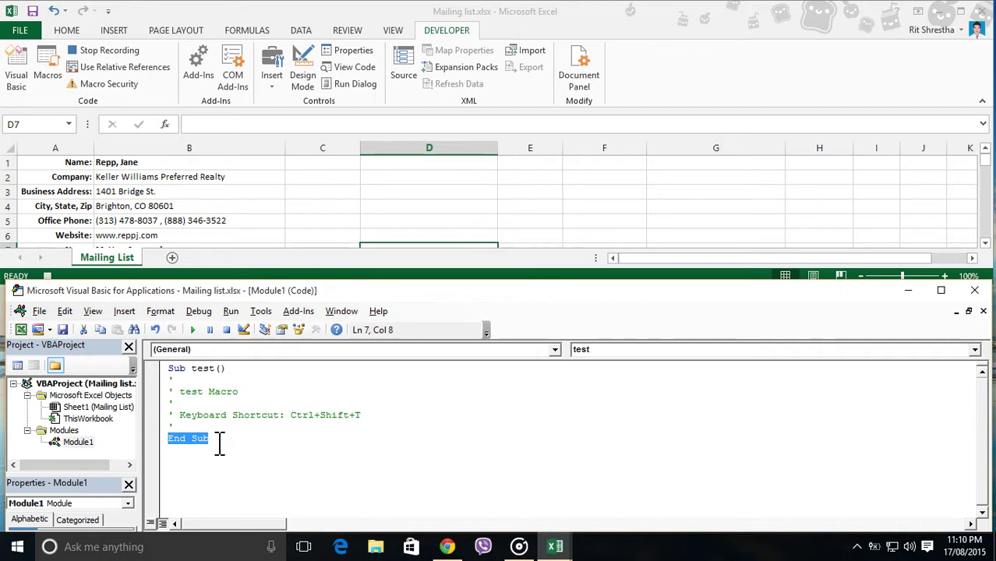
click(236, 440)
drag(179, 391, 368, 418)
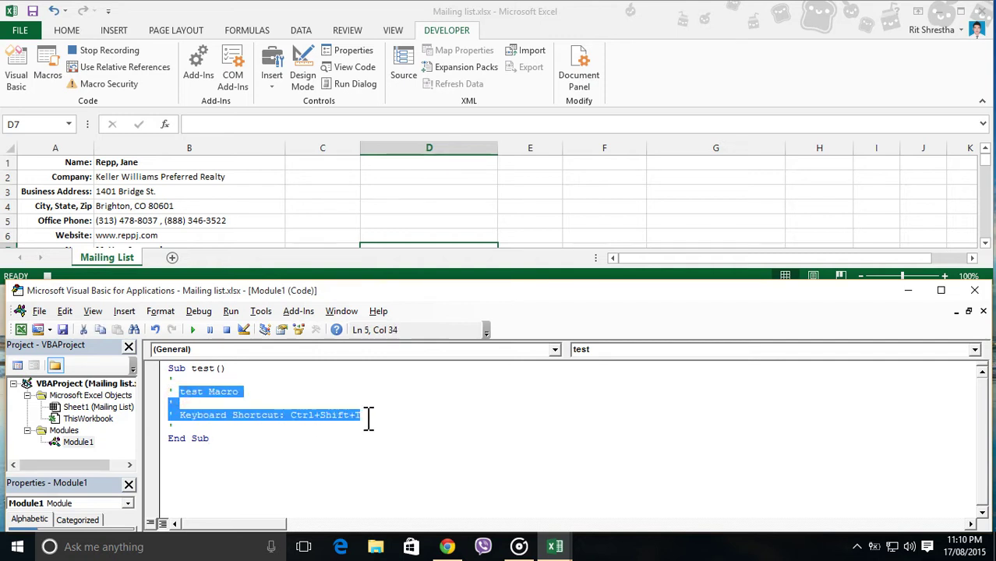
click(257, 427)
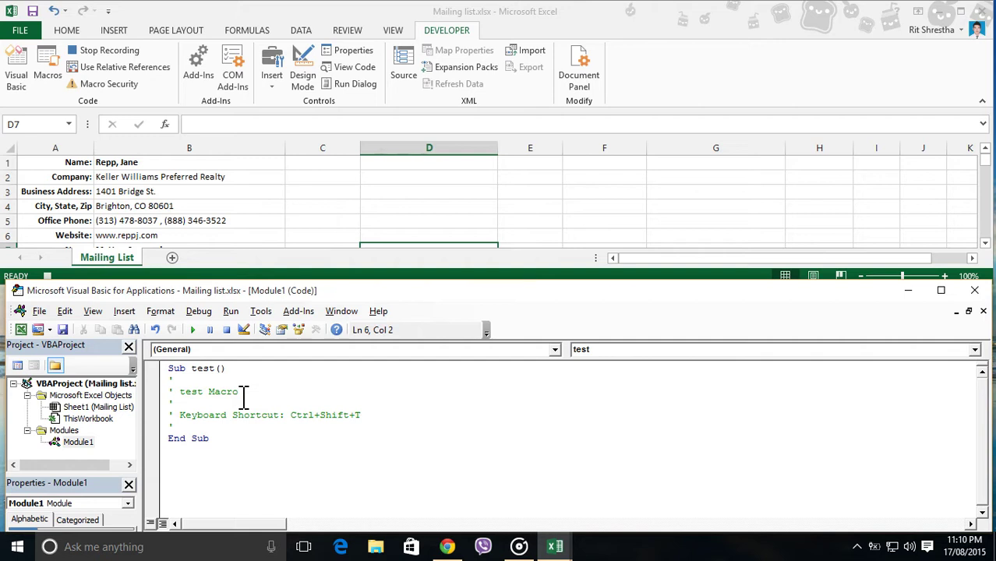
Step: Select cell B1 while recording and turn on relative references for the macro
click(138, 164)
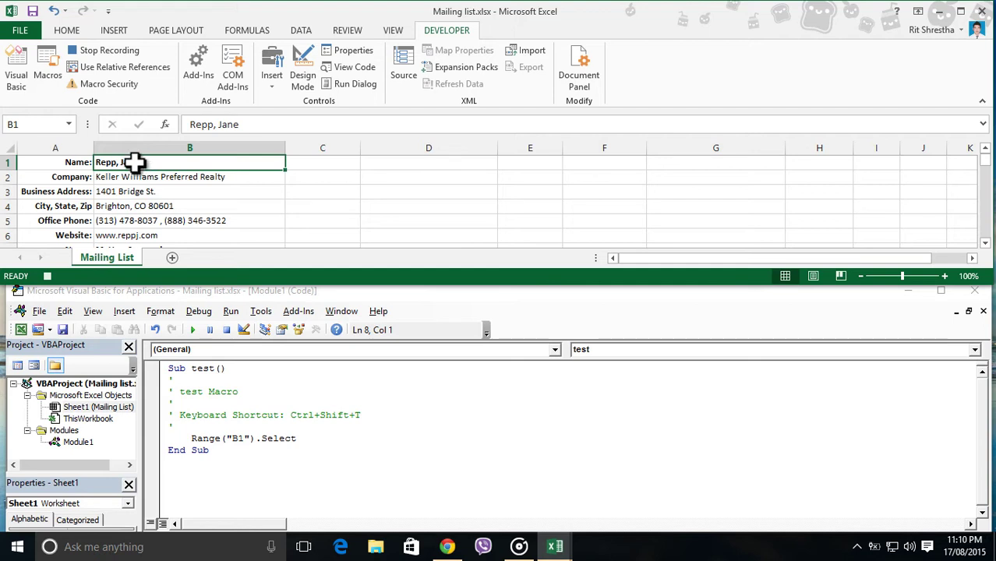
click(121, 70)
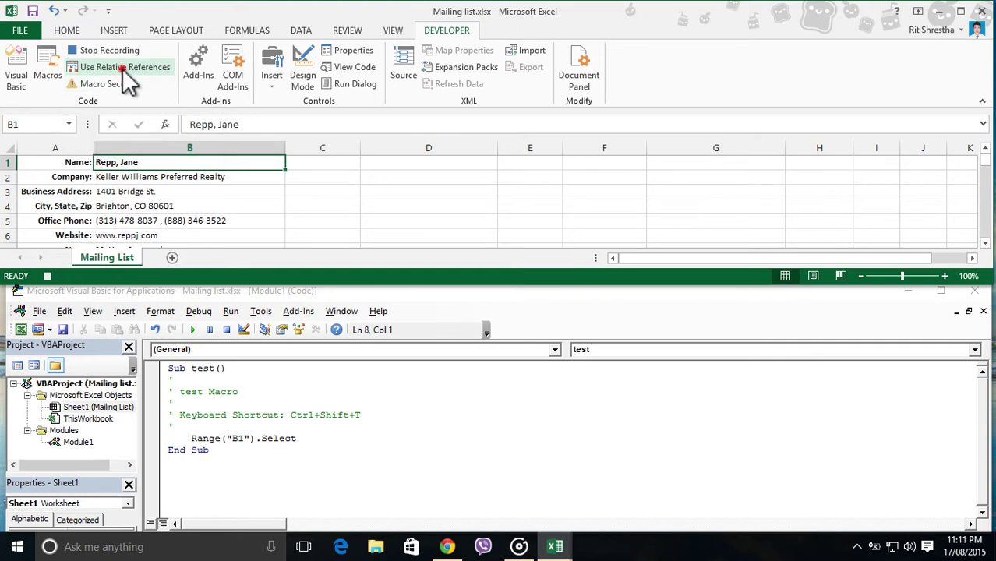
click(122, 69)
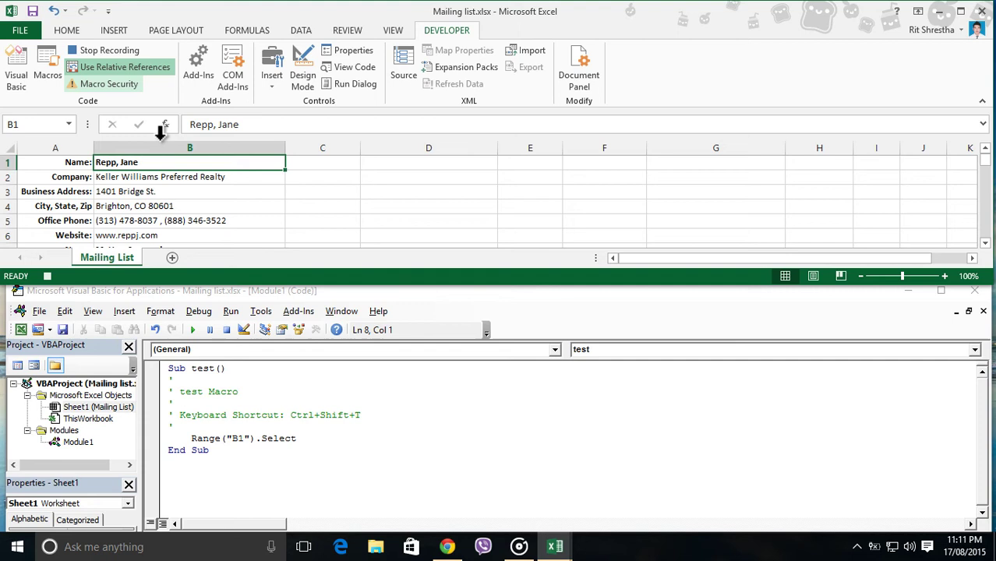
Step: Record the relative selection of the first contact's cells, B1:B6
click(170, 164)
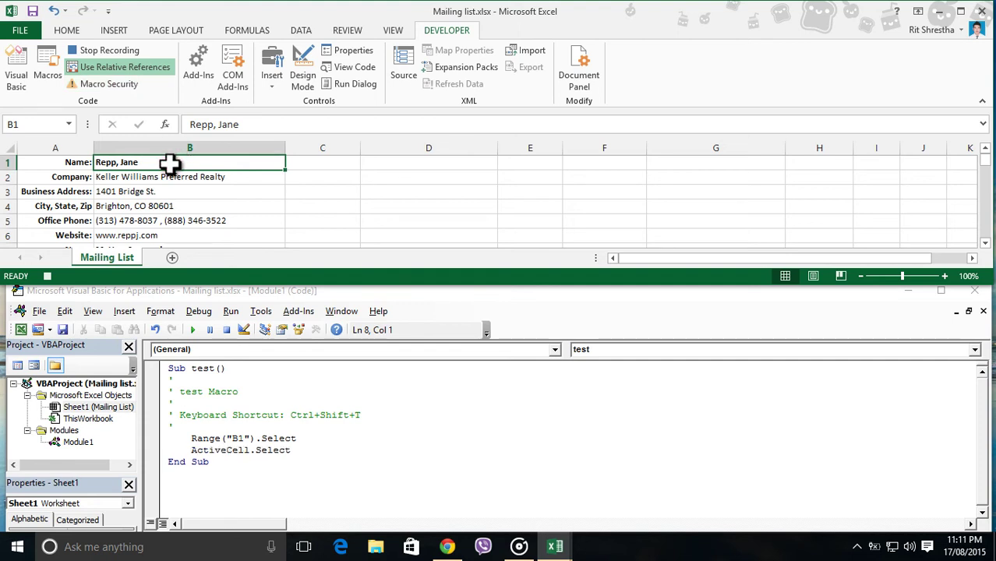
key(shift+Down)
key(shift+Down)
key(shift+Down)
key(shift+Down)
key(shift+Down)
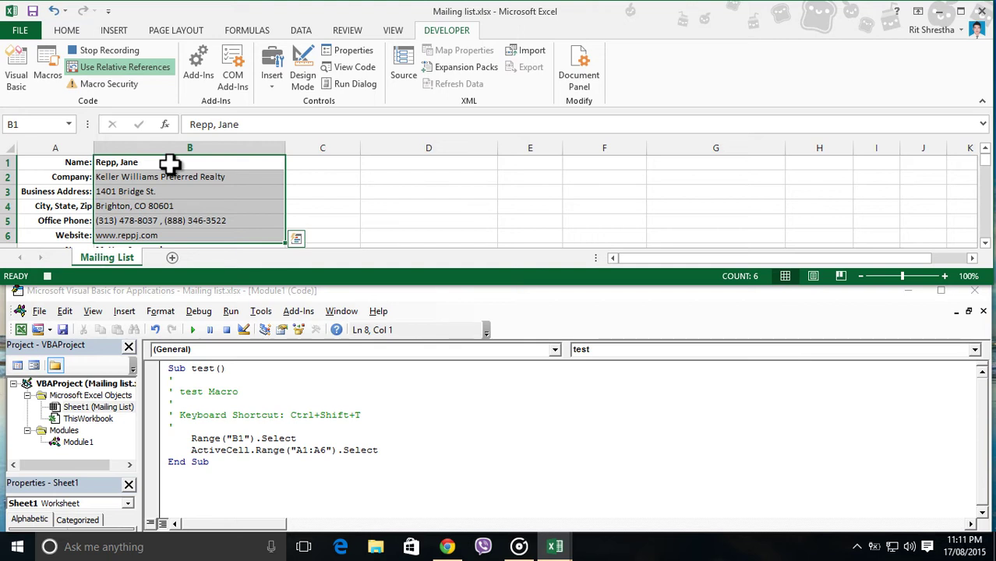
Step: Check the ActiveCell.Range selection line in Module1, then return to the workbook and run the test macro
click(381, 450)
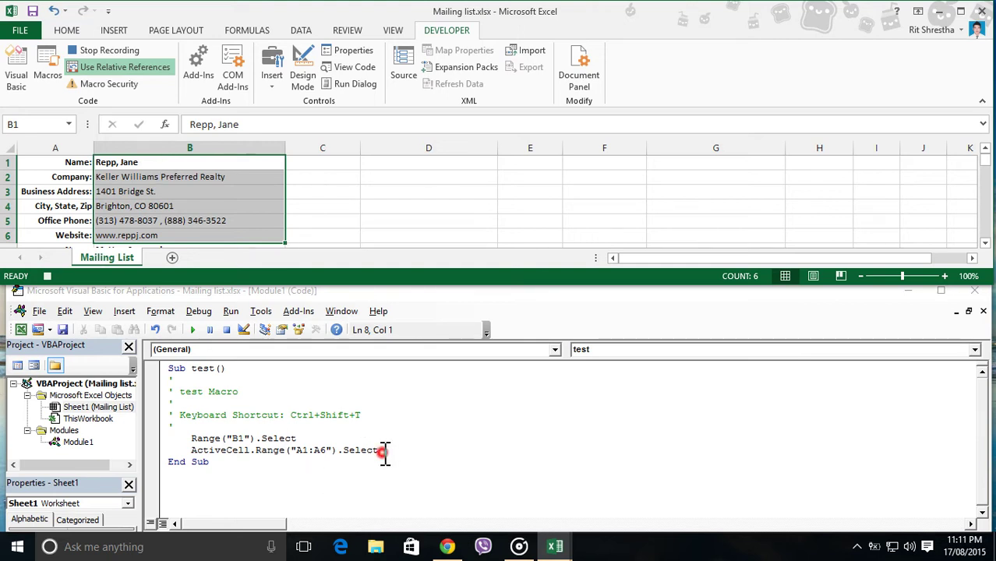
mouse_move(381, 451)
mouse_down()
mouse_move(201, 448)
mouse_move(383, 458)
mouse_move(383, 449)
mouse_up()
click(384, 449)
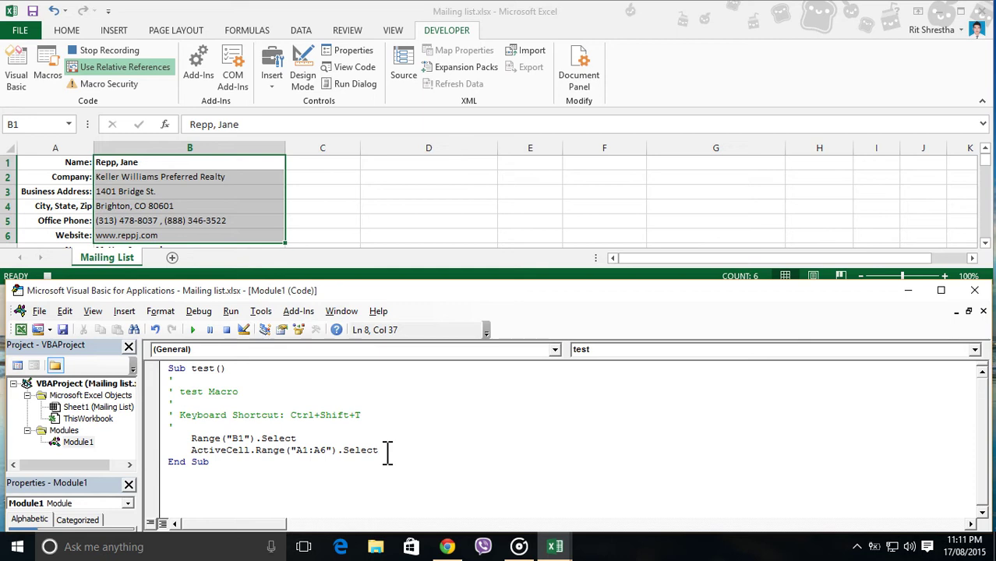
click(244, 11)
key(ctrl+shift+t)
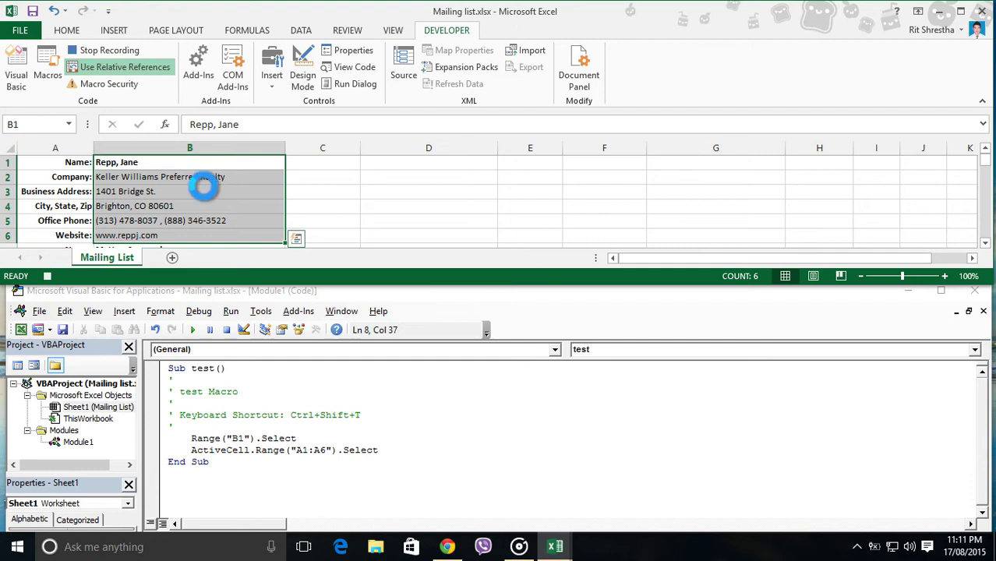
Step: Copy the first contact's cells B1:B6 and paste them transposed into row 1 starting at C1
key(ctrl+c)
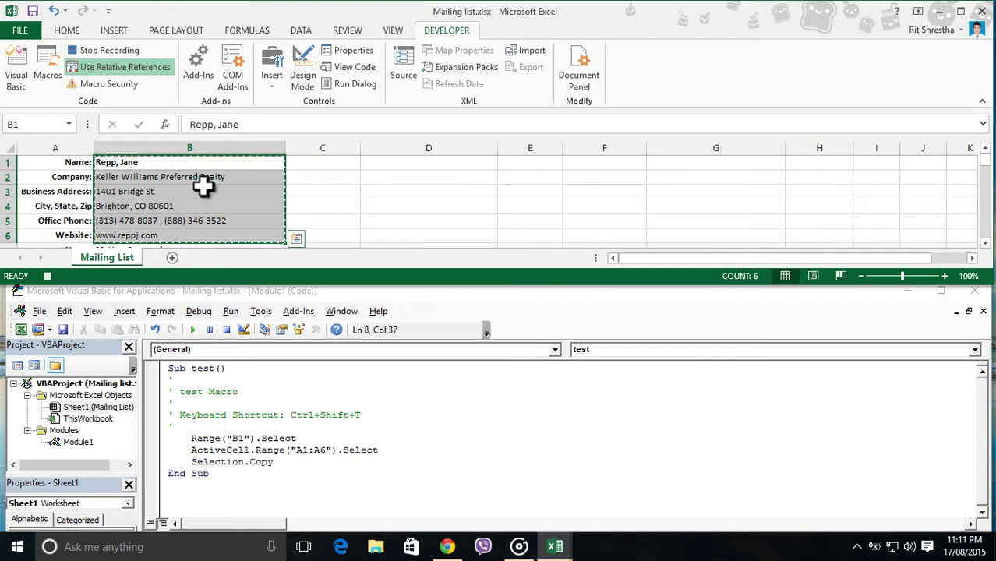
click(304, 165)
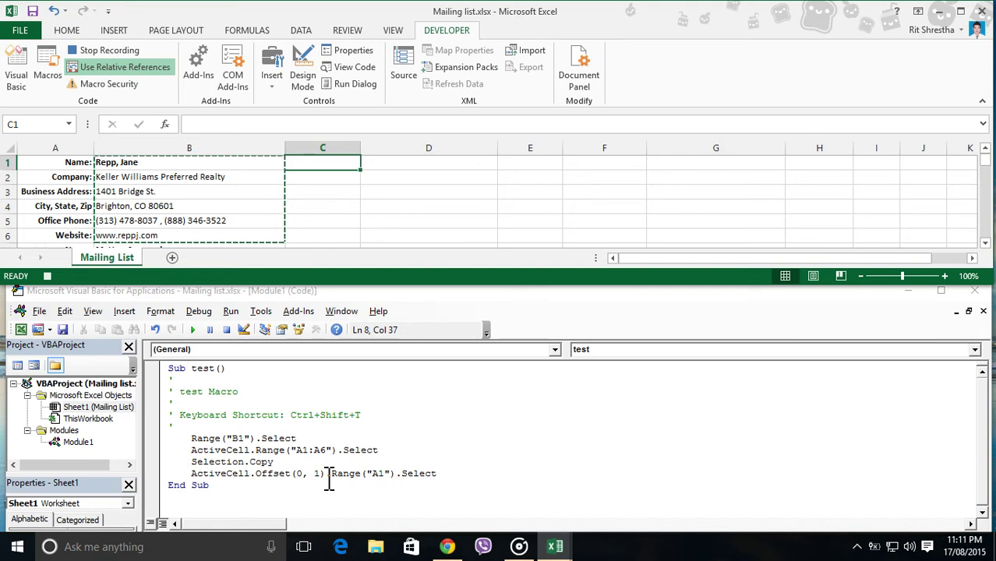
right_click(330, 164)
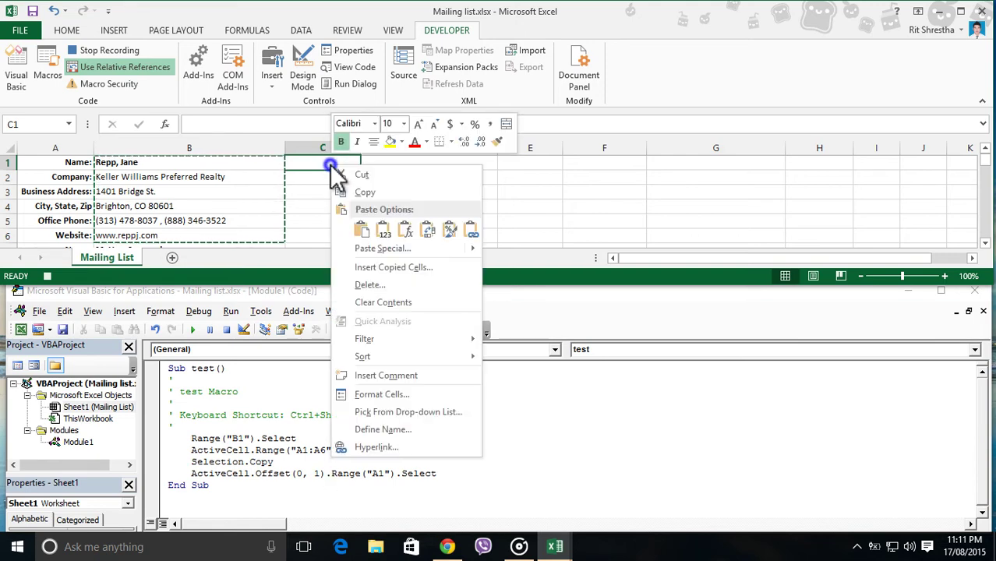
click(374, 247)
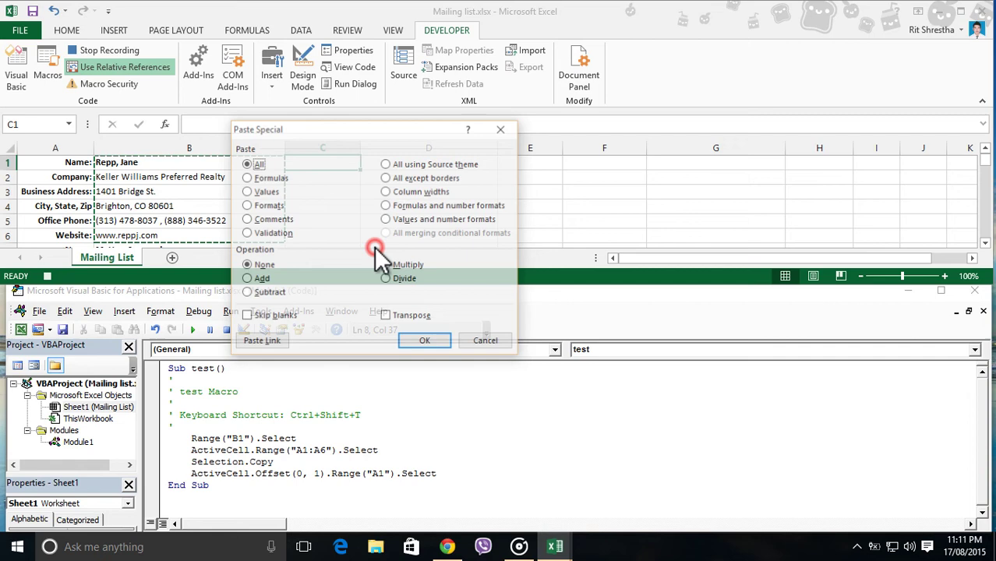
click(386, 317)
click(418, 342)
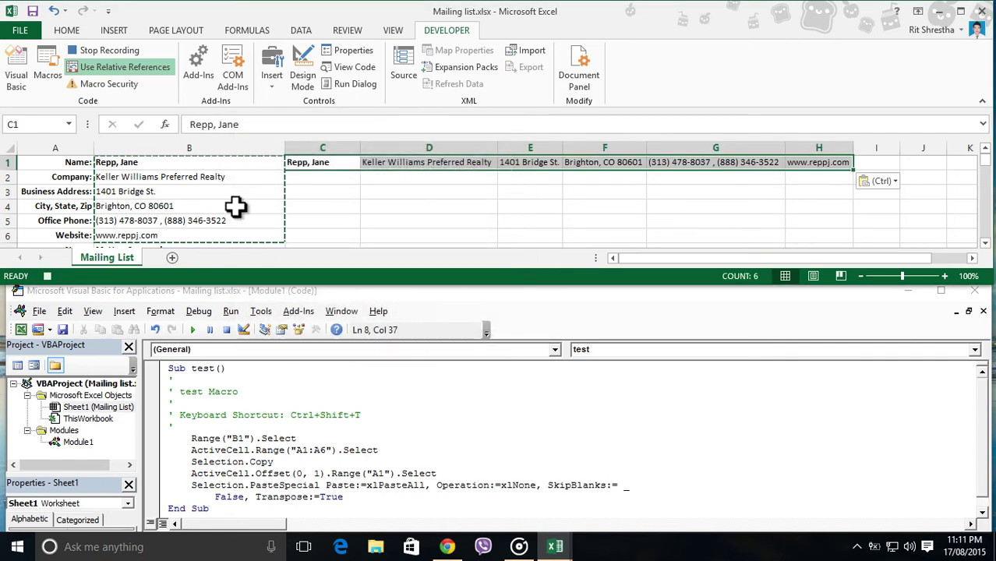
Step: Copy the second contact's cells B7:B12 and paste them transposed into row 7 starting at C7
click(156, 245)
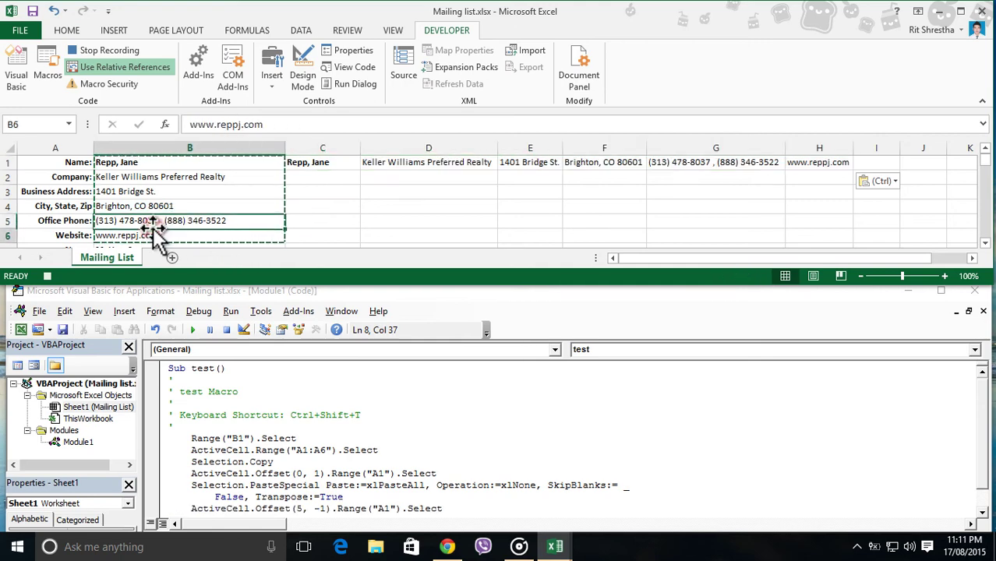
key(shift+Down)
key(shift+Down)
key(shift+Down)
key(shift+Down)
key(shift+Down)
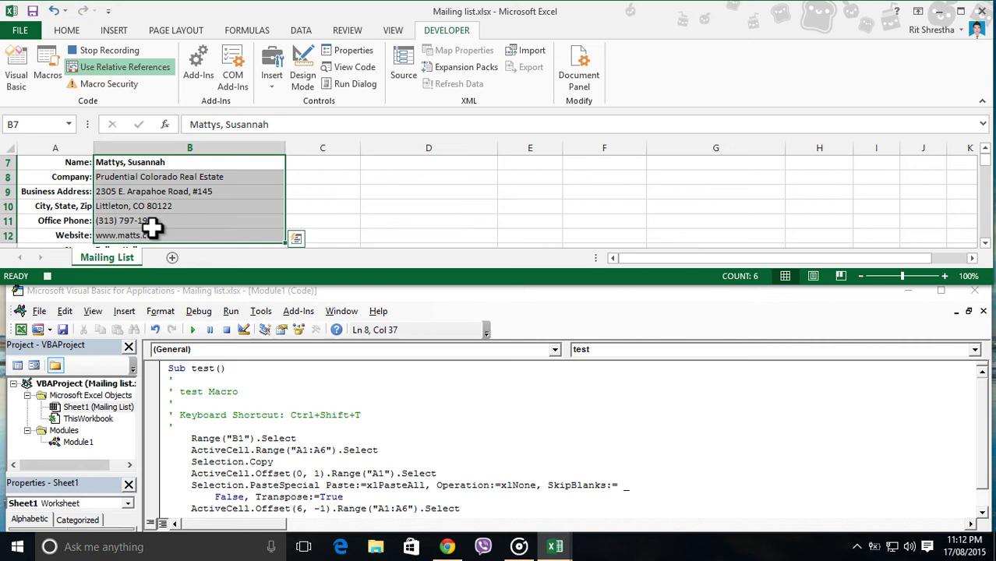
key(ctrl+c)
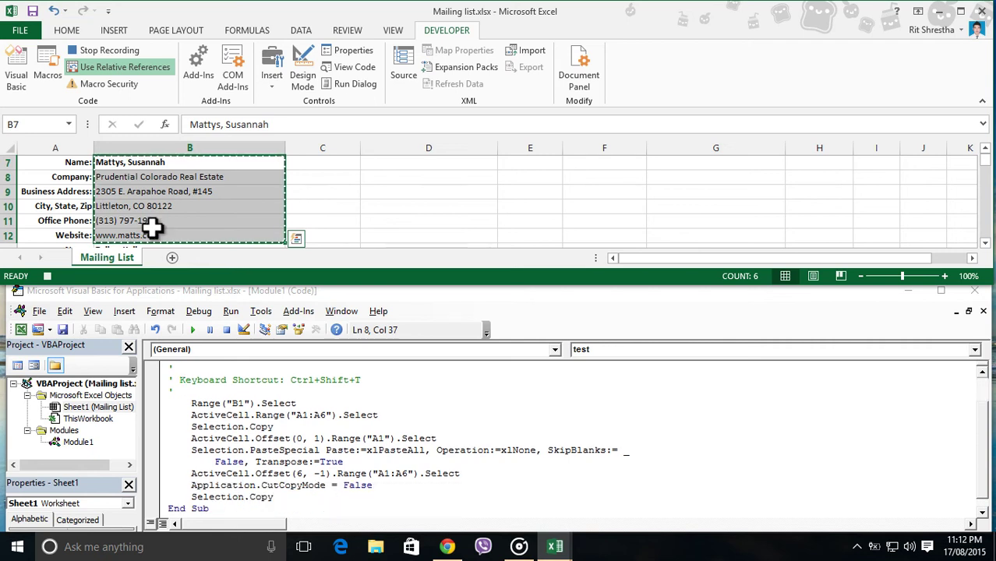
click(304, 162)
right_click(304, 162)
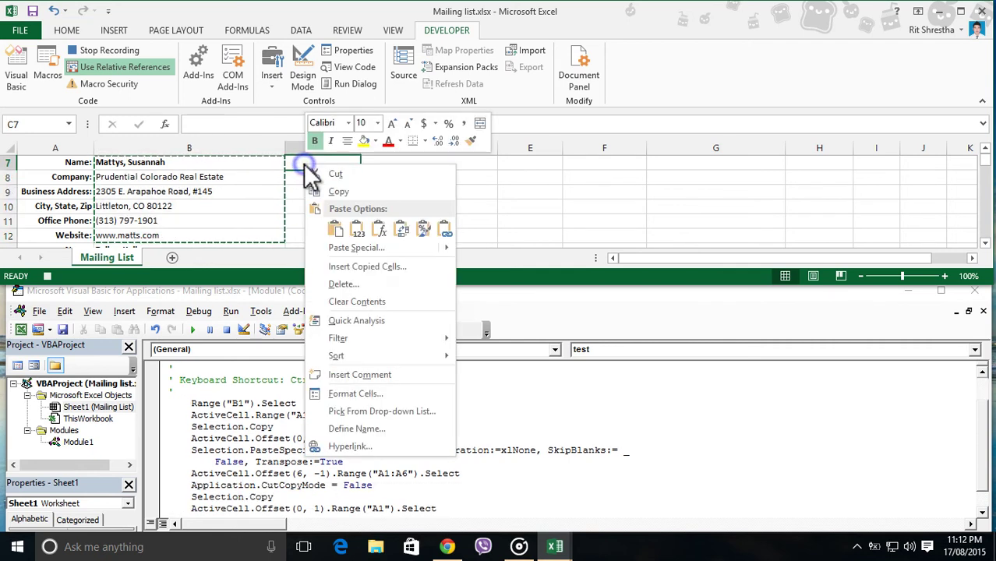
click(401, 229)
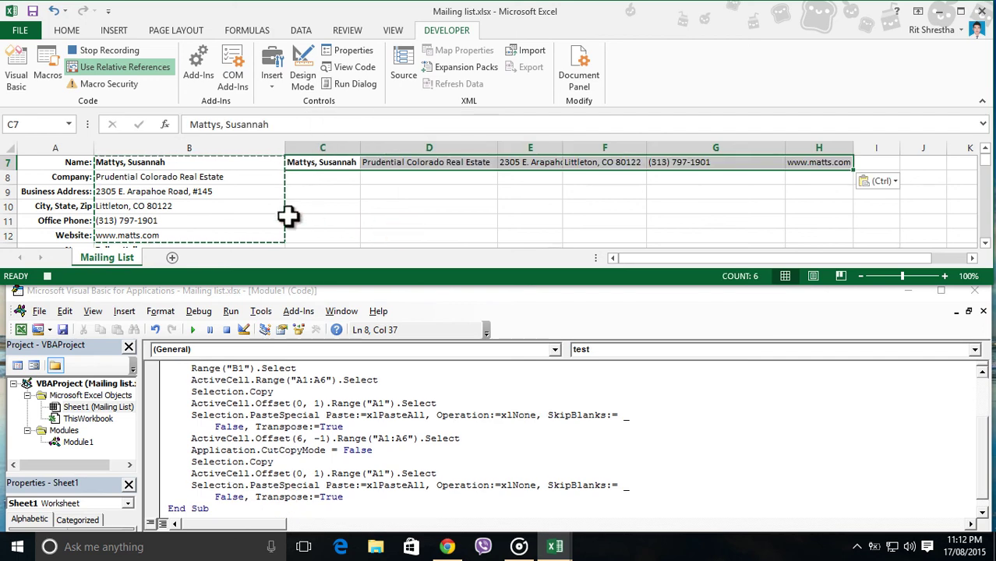
Step: Copy the third contact's cells B13:B18, paste them transposed starting at C13, and stop recording the macro
drag(197, 232, 195, 231)
key(ctrl+c)
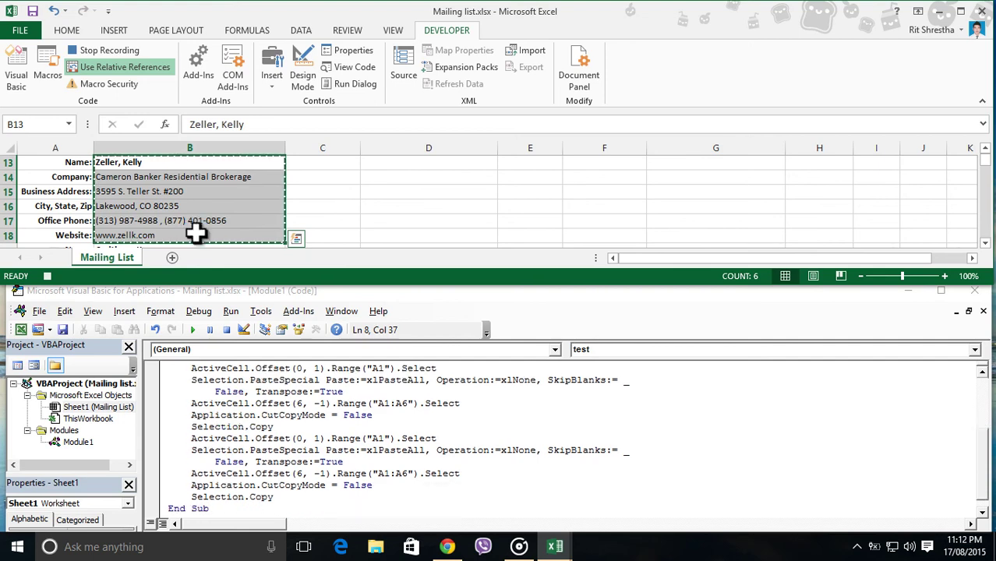
click(314, 162)
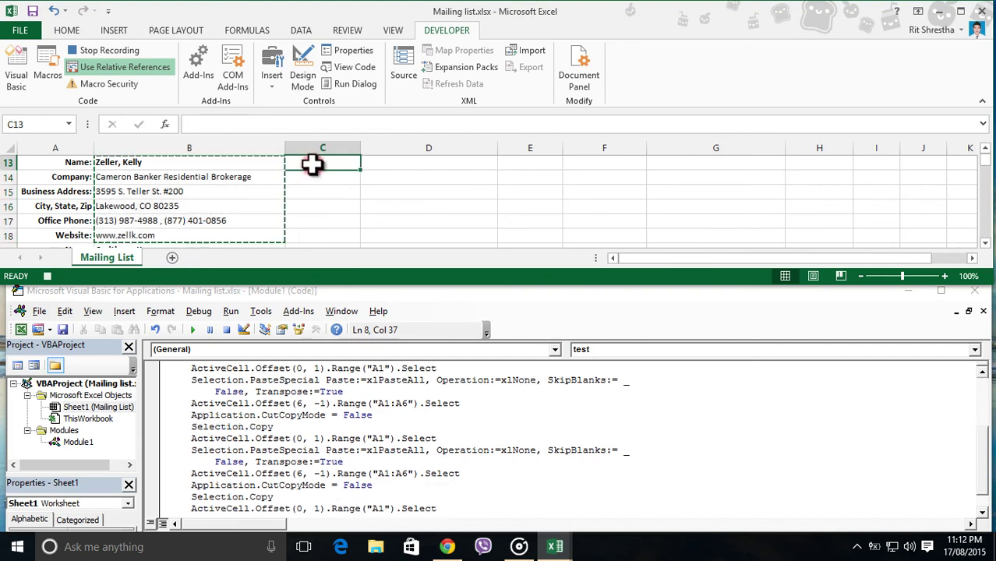
right_click(314, 164)
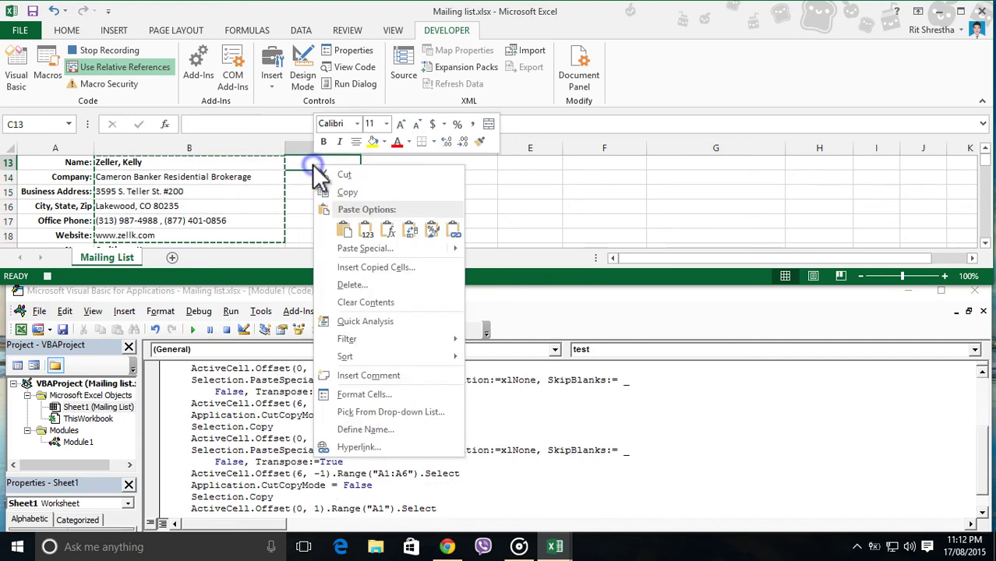
click(409, 229)
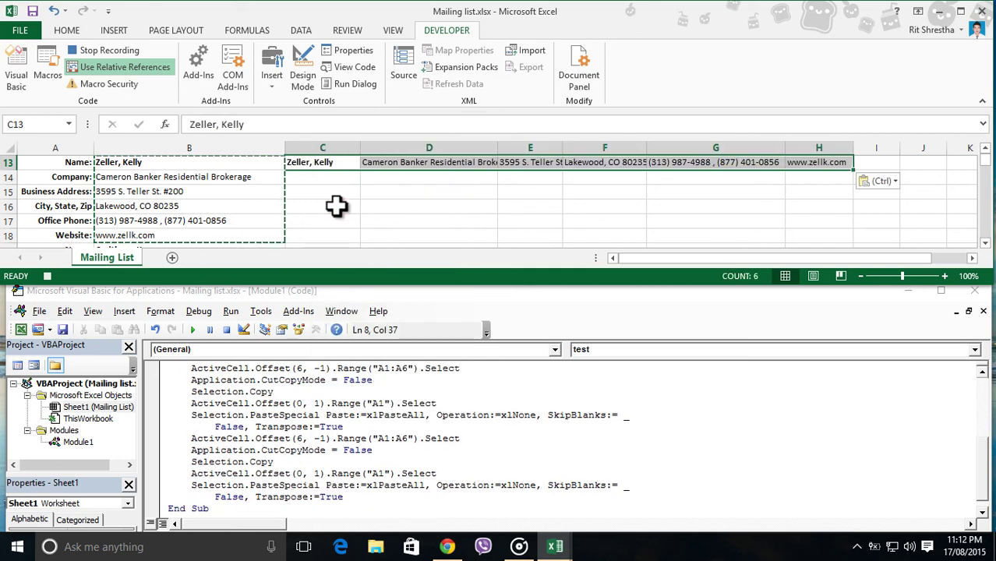
click(111, 50)
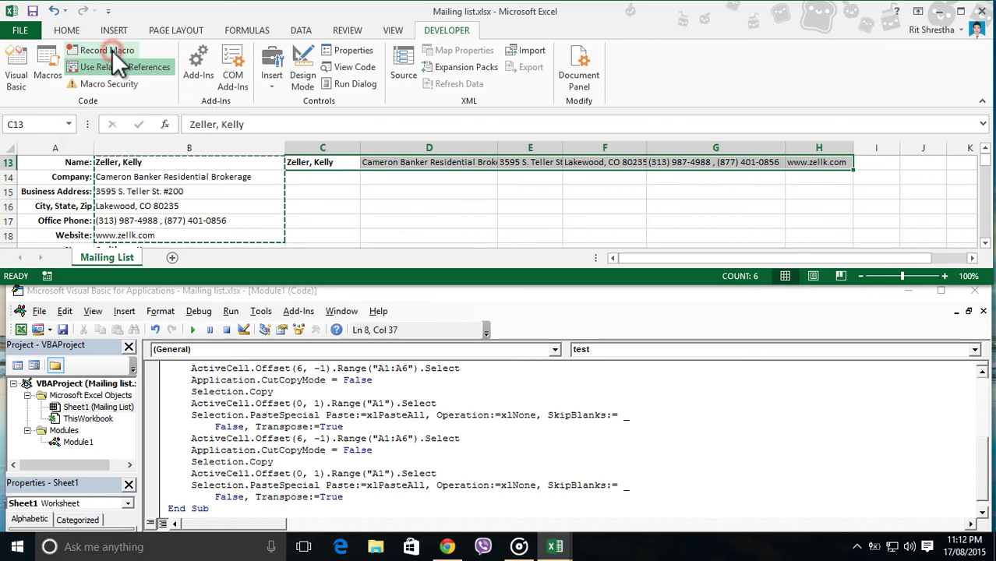